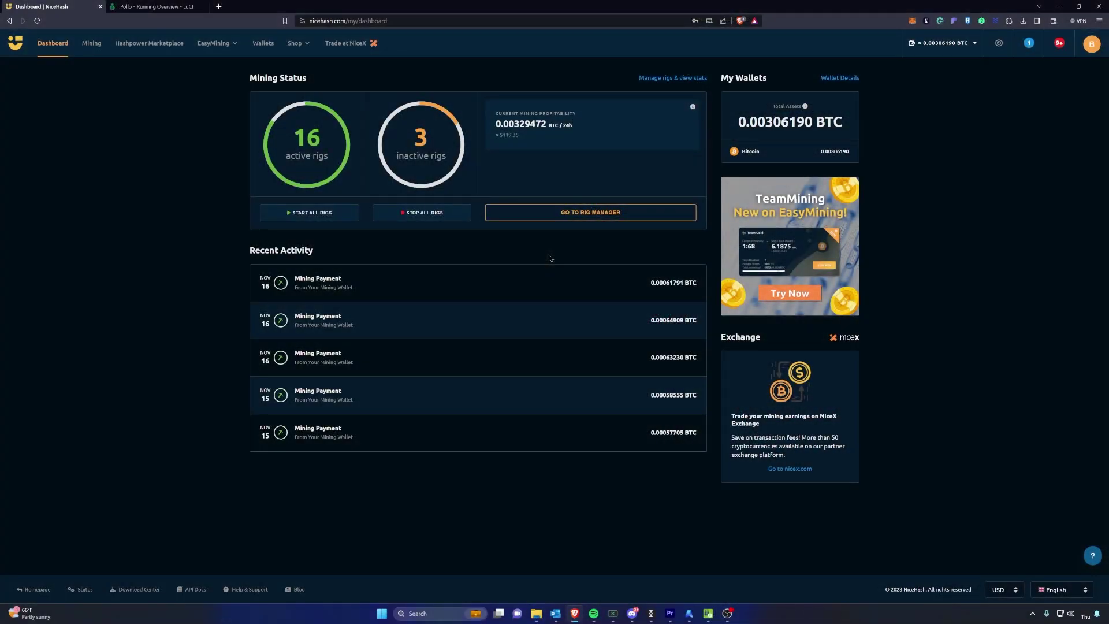
Step: Open the rig manager and choose to connect an ASIC device
{"action": "left_click", "coordinate": [651, 82]}
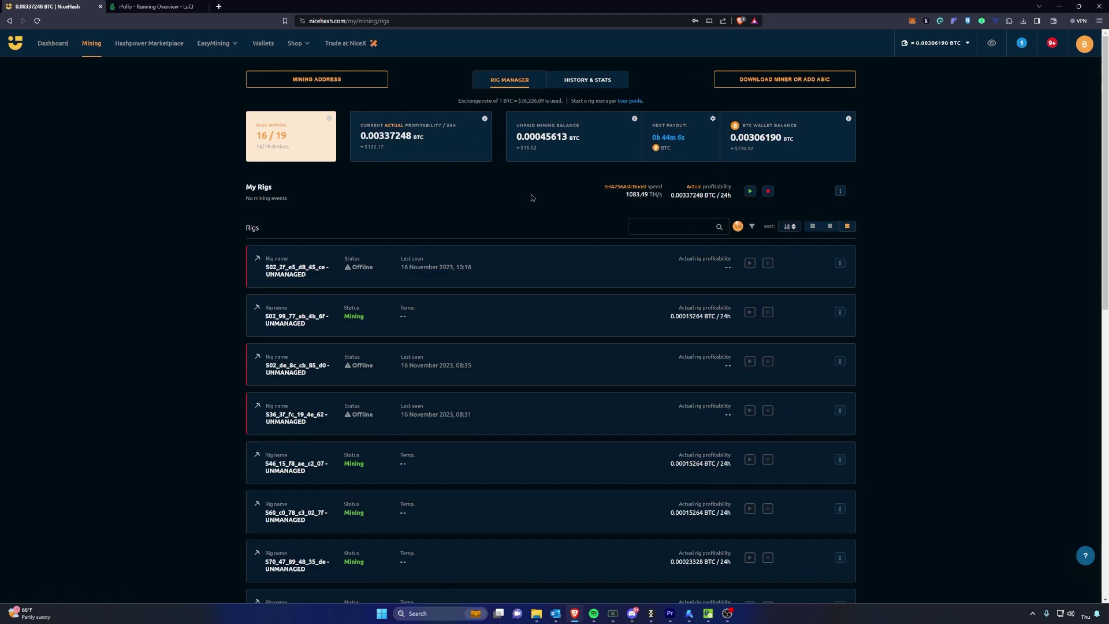
{"action": "left_click", "coordinate": [784, 81]}
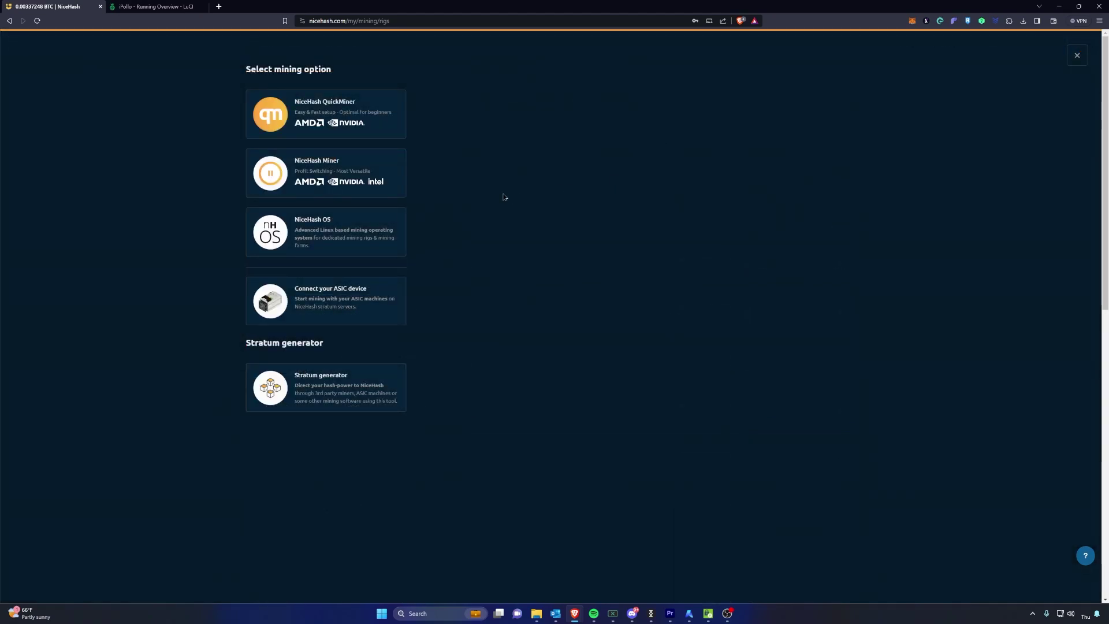
{"action": "left_click", "coordinate": [354, 298]}
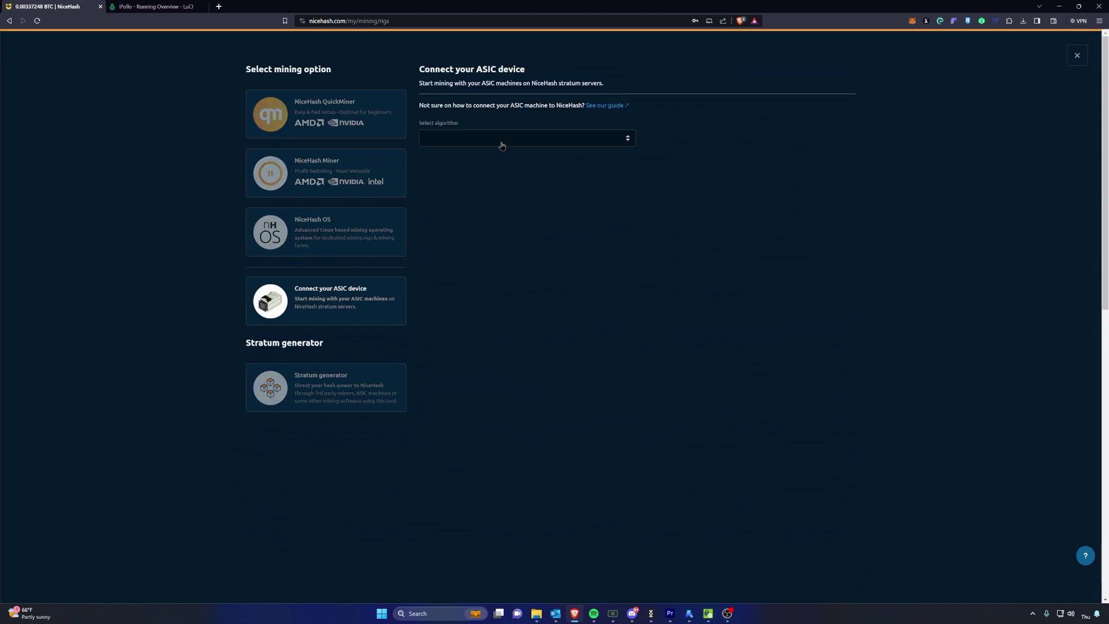
Step: Check the miner model on the iPollo page and select the DaggerHashimoto algorithm for the ASIC device
{"action": "left_click", "coordinate": [152, 7]}
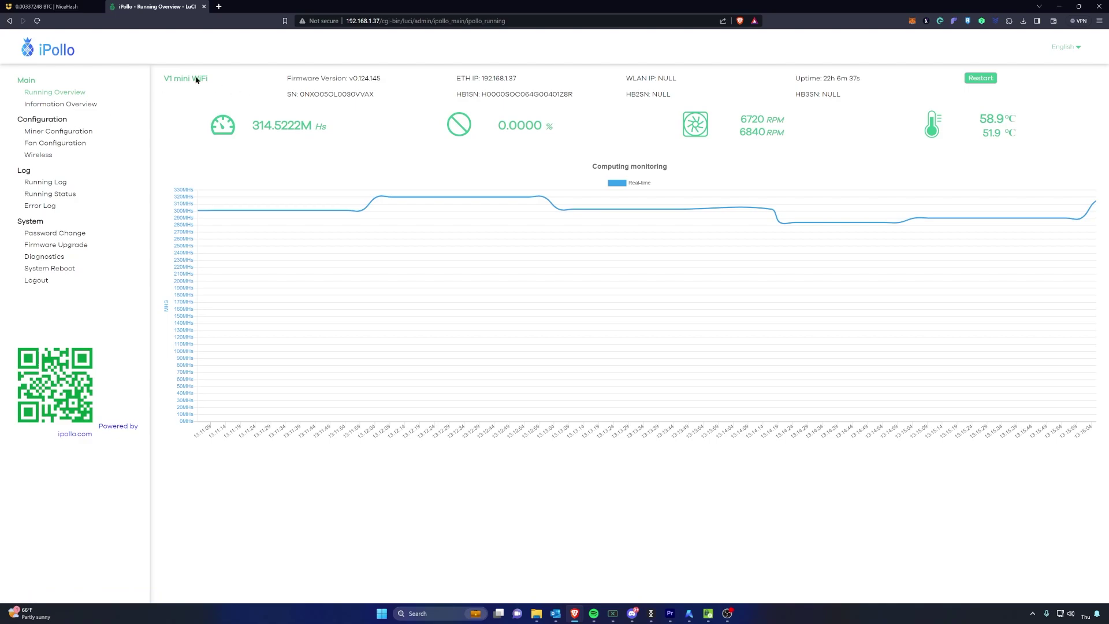
{"action": "left_click", "coordinate": [48, 8]}
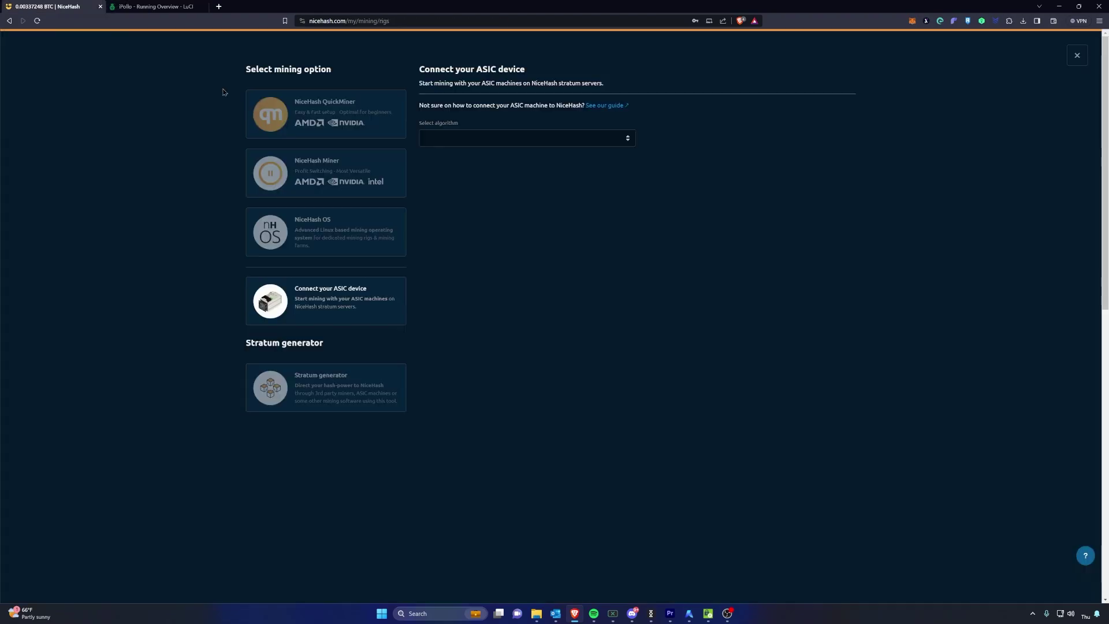
{"action": "left_click", "coordinate": [482, 145]}
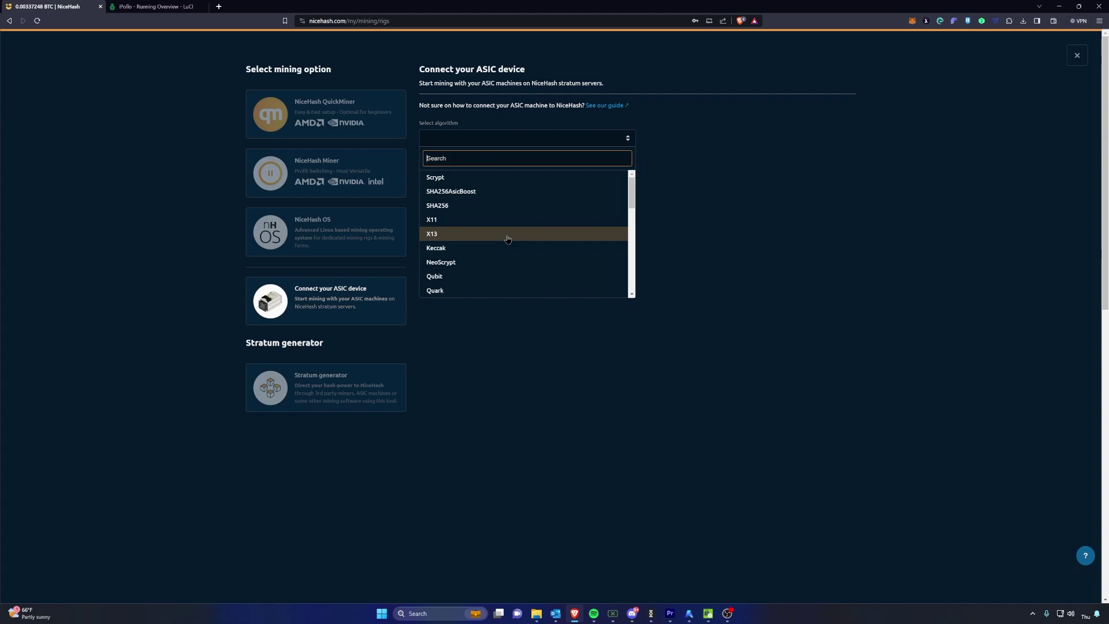
{"action": "type", "text": "dag"}
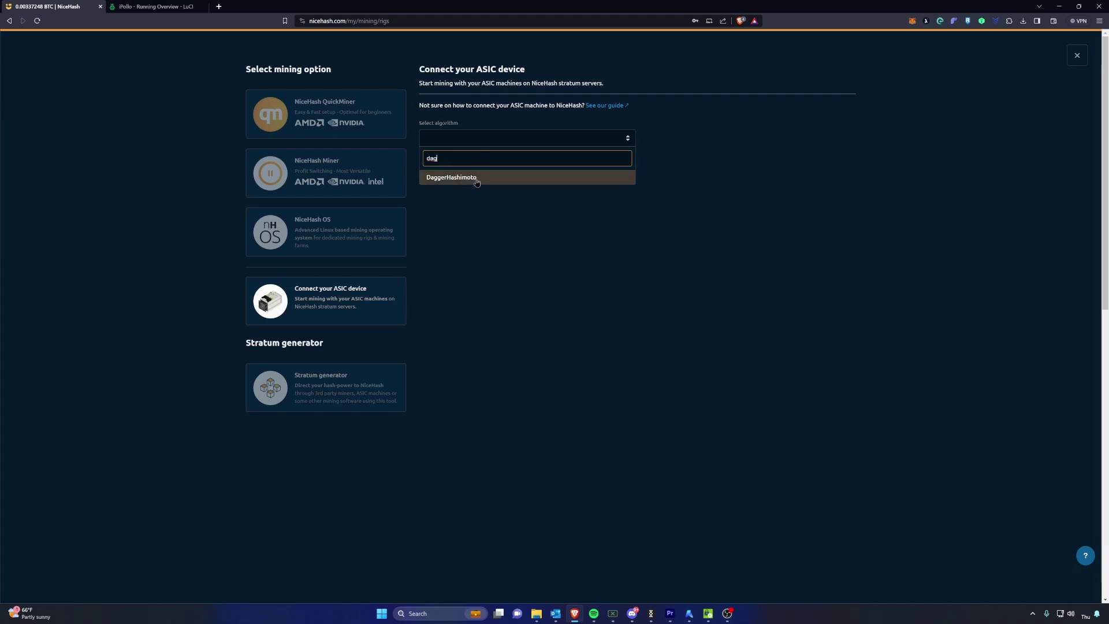
{"action": "left_click", "coordinate": [477, 183]}
Step: Try the ETCHash algorithm for the ASIC device and return the selection to DaggerHashimoto
{"action": "left_click", "coordinate": [499, 145]}
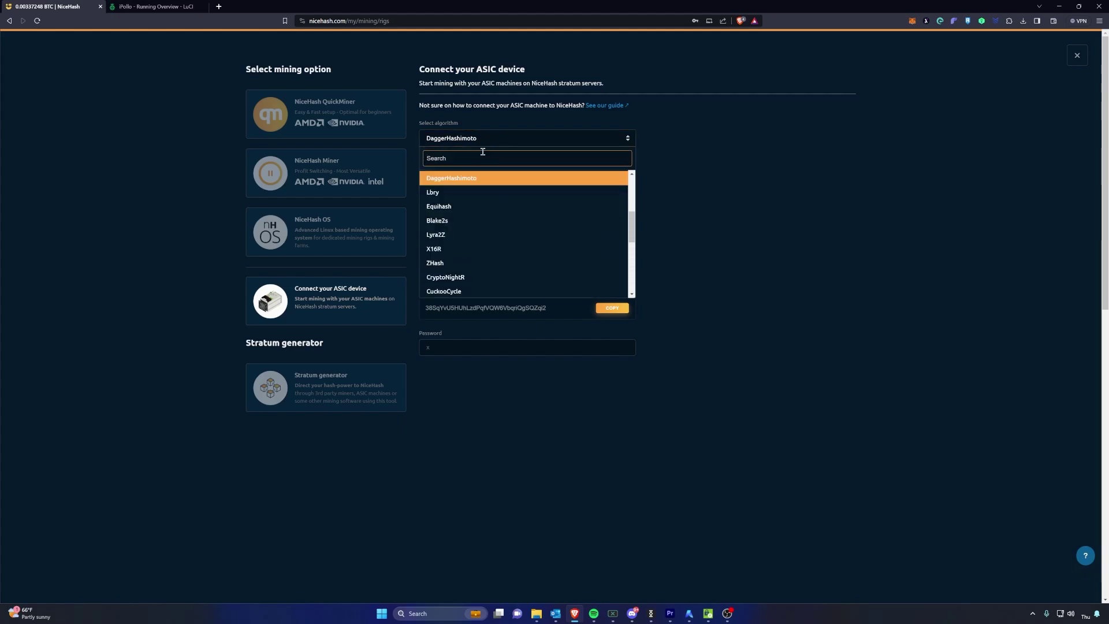
{"action": "type", "text": "etc"}
{"action": "left_click", "coordinate": [465, 183]}
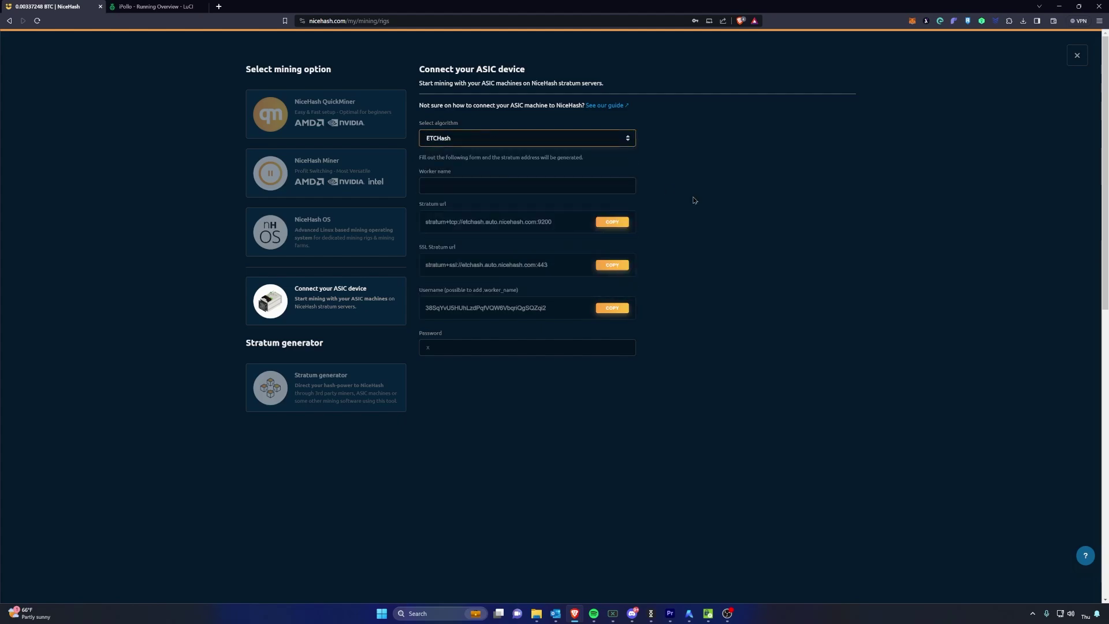
{"action": "left_click", "coordinate": [477, 139]}
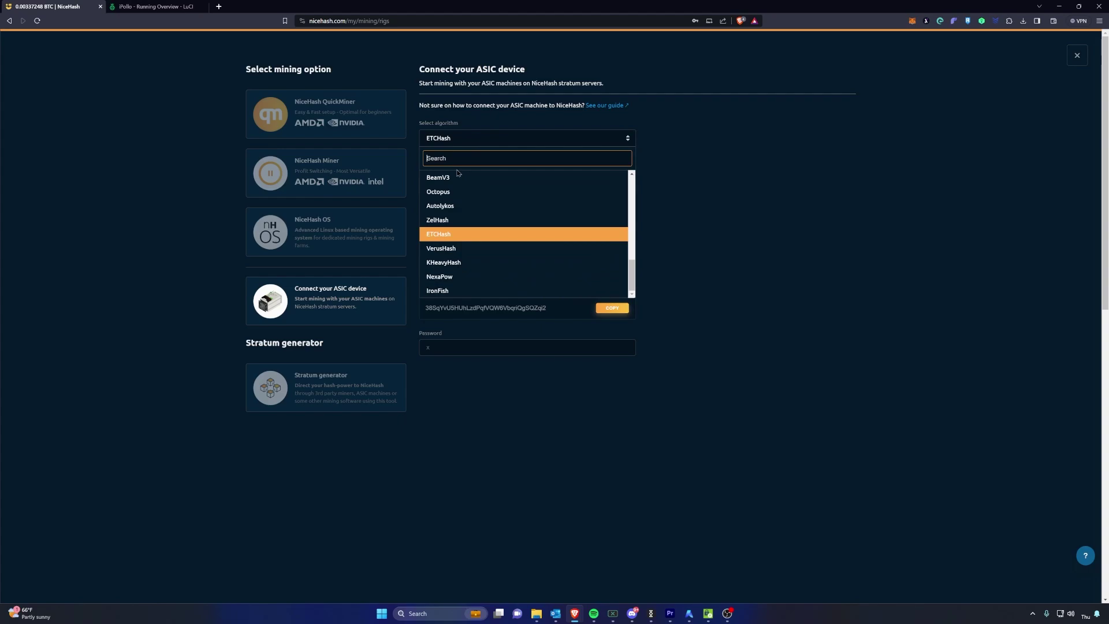
{"action": "type", "text": "da"}
{"action": "left_click", "coordinate": [471, 179]}
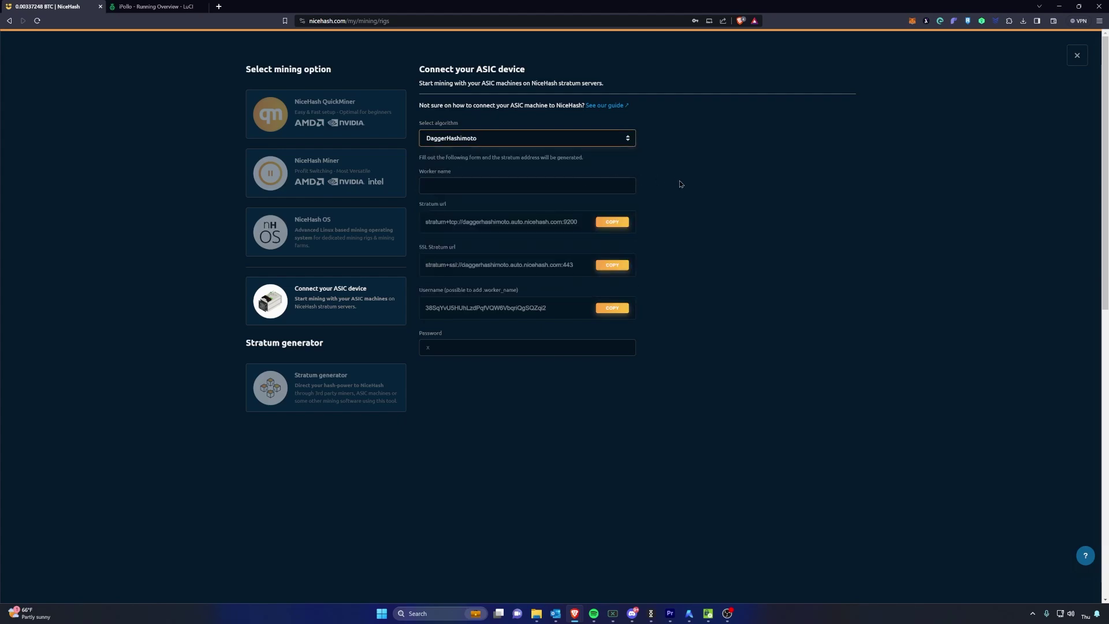
Step: Enter ipollomini as the worker name for the ASIC device
{"action": "left_click", "coordinate": [484, 185]}
{"action": "type", "text": "i"}
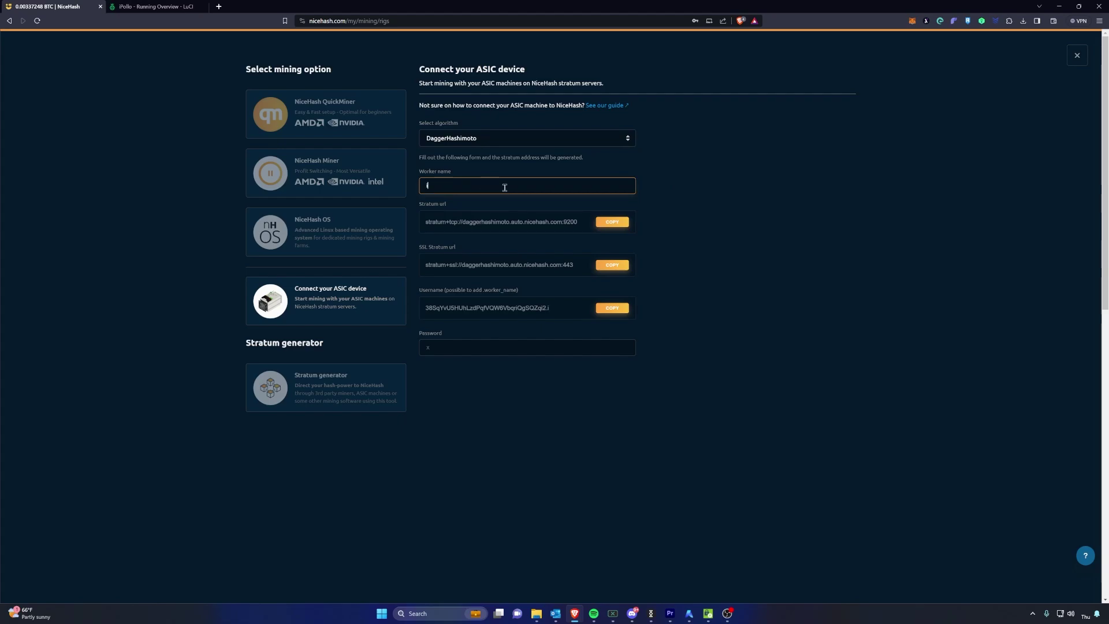
{"action": "type", "text": "pollomini"}
{"action": "left_click", "coordinate": [691, 228]}
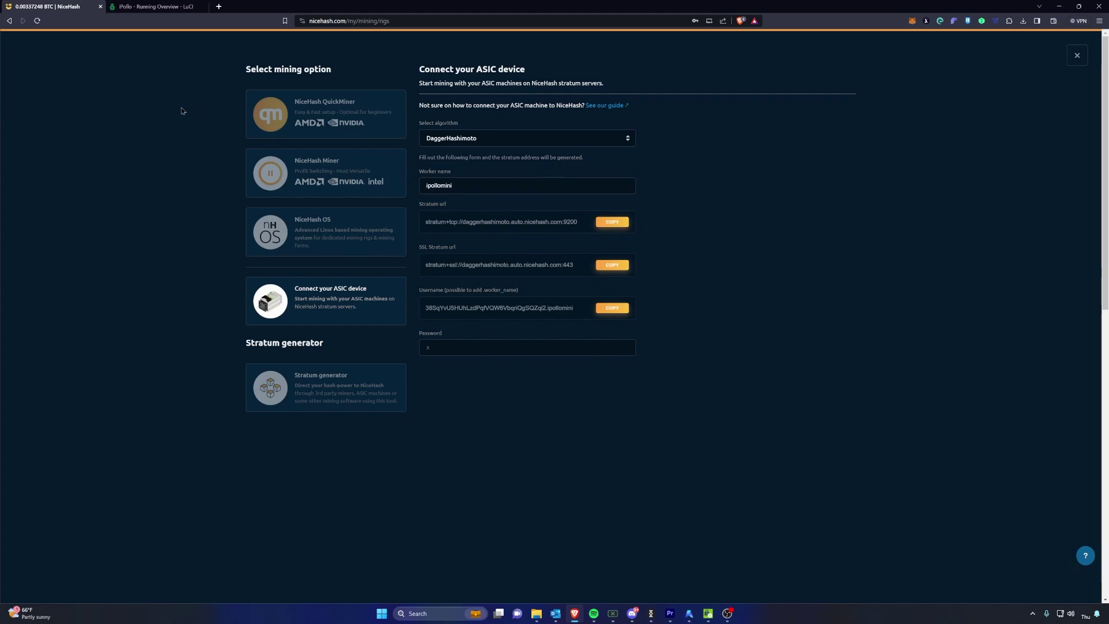
Step: Scan the local network with Advanced IP Scanner, locate the iPollo miner's IP address, and minimize the scanner
{"action": "left_click", "coordinate": [173, 6]}
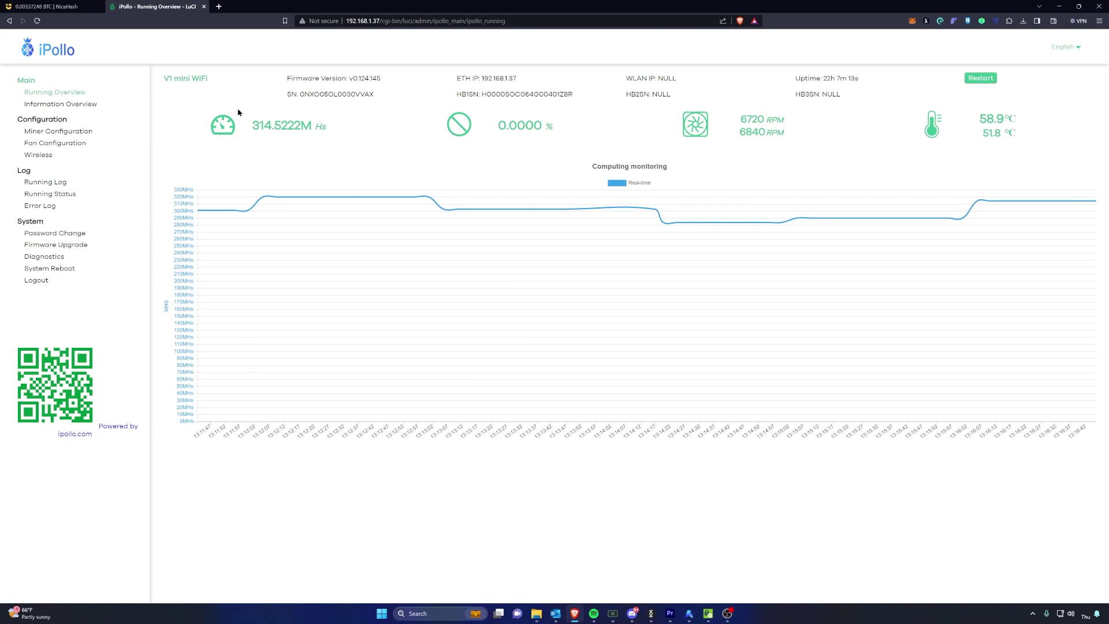
{"action": "left_click", "coordinate": [451, 614]}
{"action": "type", "text": "ad"}
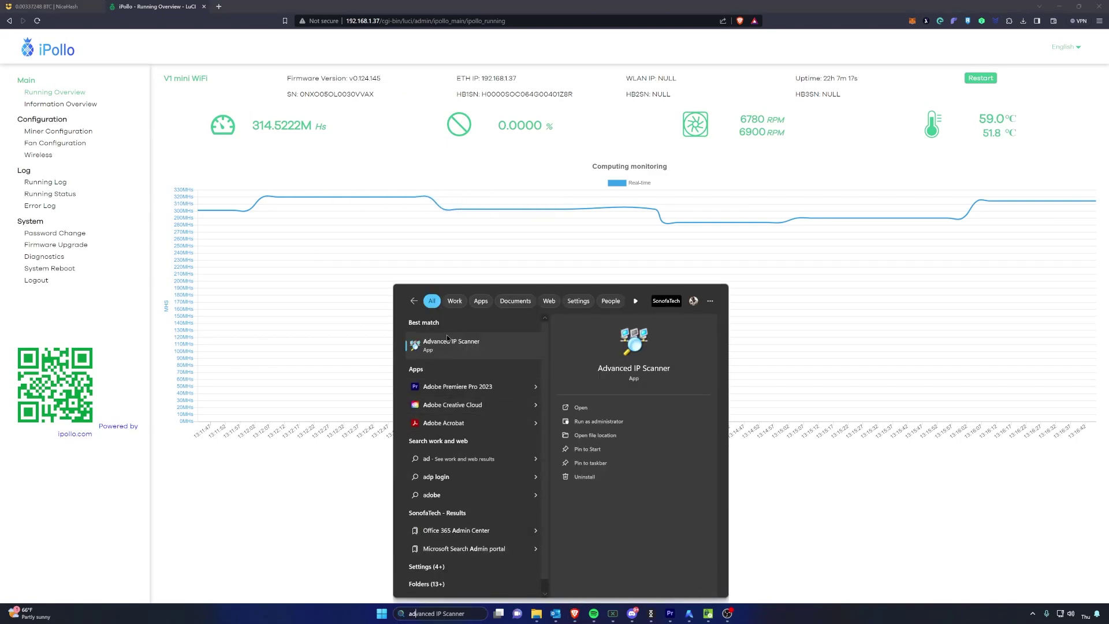
{"action": "left_click", "coordinate": [448, 339]}
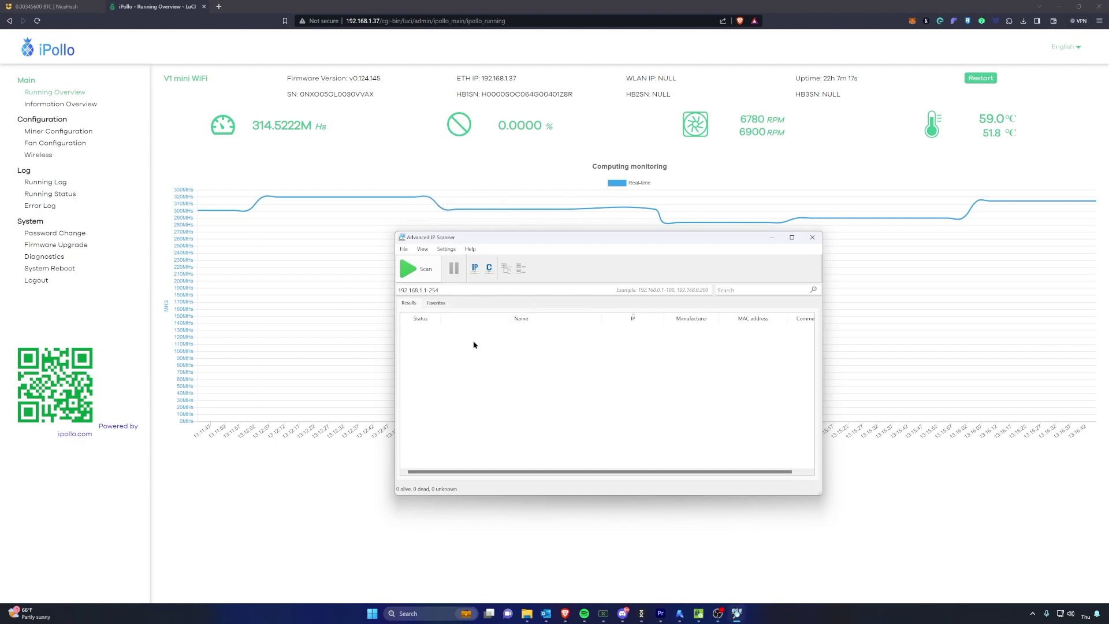
{"action": "left_click", "coordinate": [408, 268]}
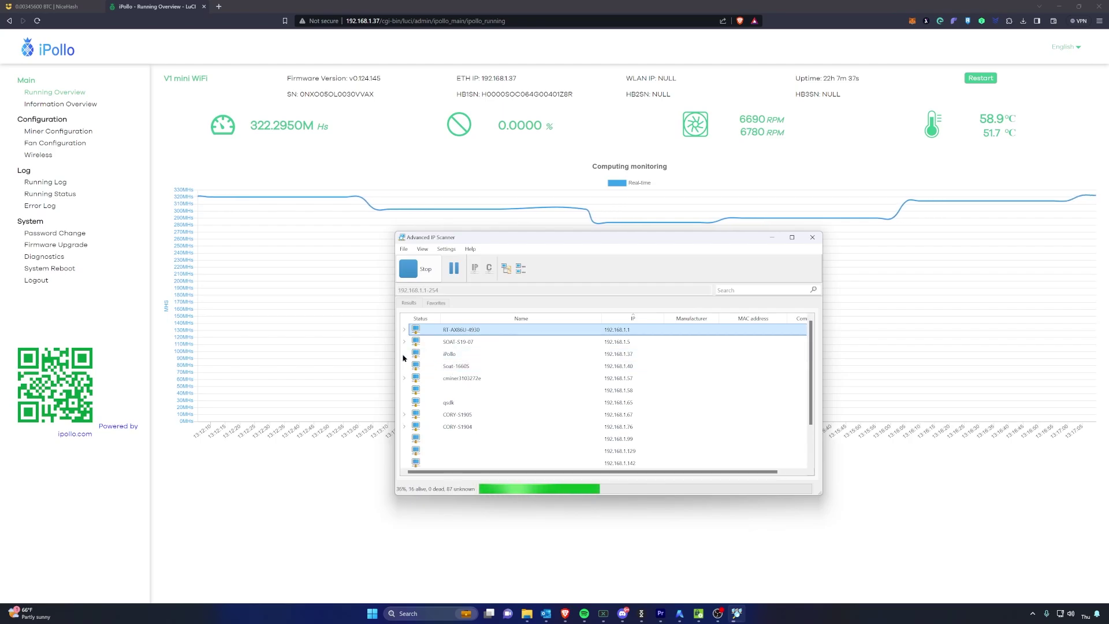
{"action": "left_click", "coordinate": [434, 355]}
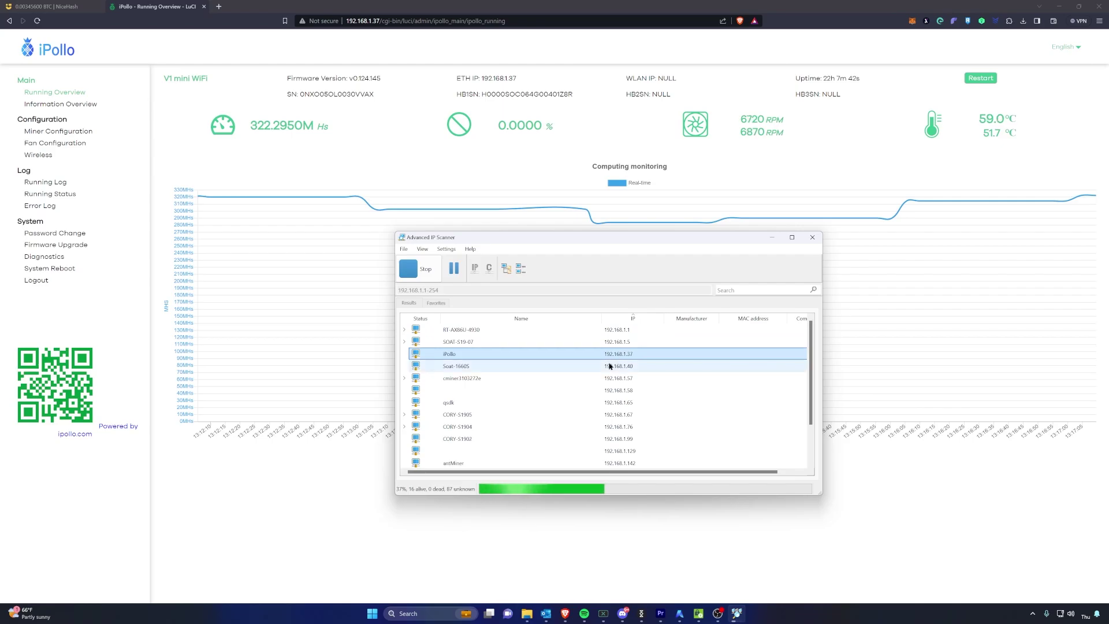
{"action": "left_click", "coordinate": [773, 237]}
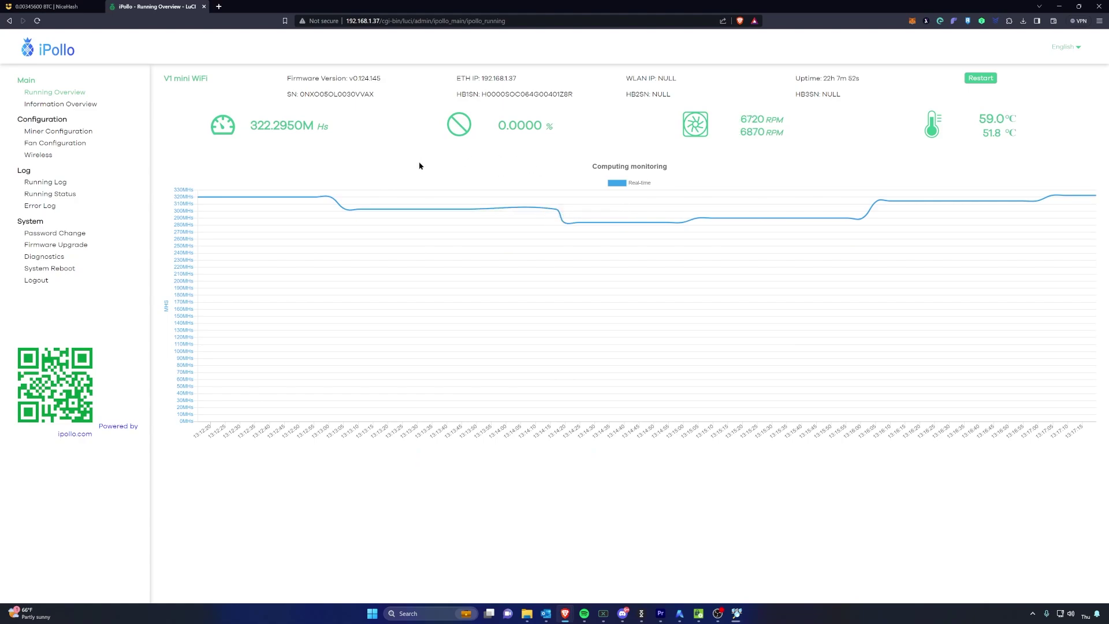
Step: Open the iPollo miner configuration page and pause Kaspersky Security Cloud protection so the page can load
{"action": "left_click", "coordinate": [69, 132]}
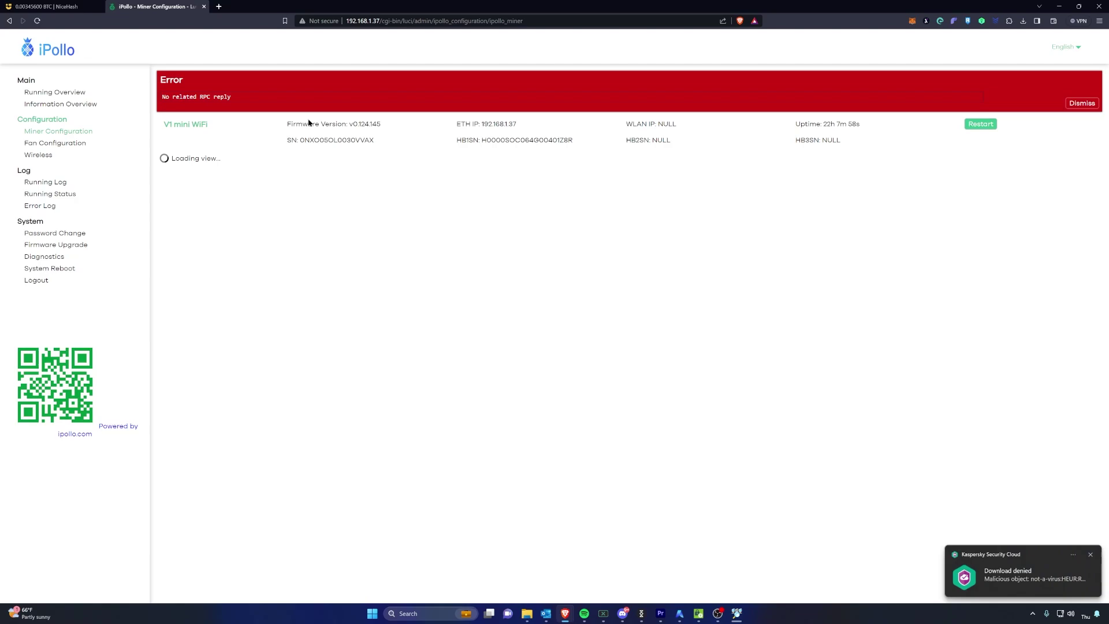
{"action": "left_click", "coordinate": [1091, 556]}
{"action": "left_click", "coordinate": [1034, 613]}
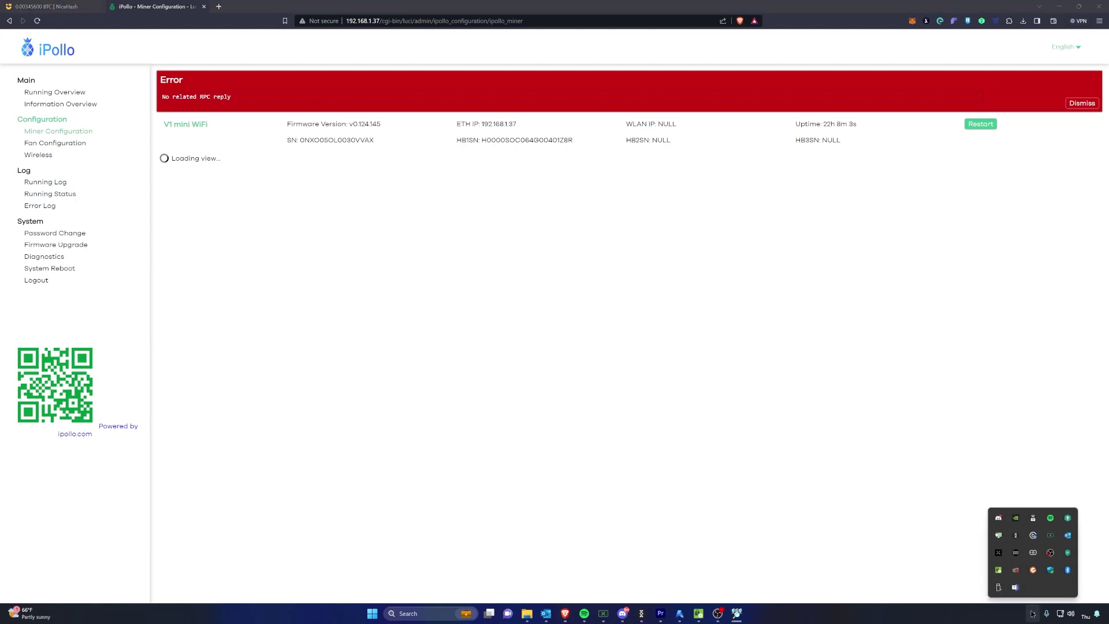
{"action": "right_click", "coordinate": [1068, 552]}
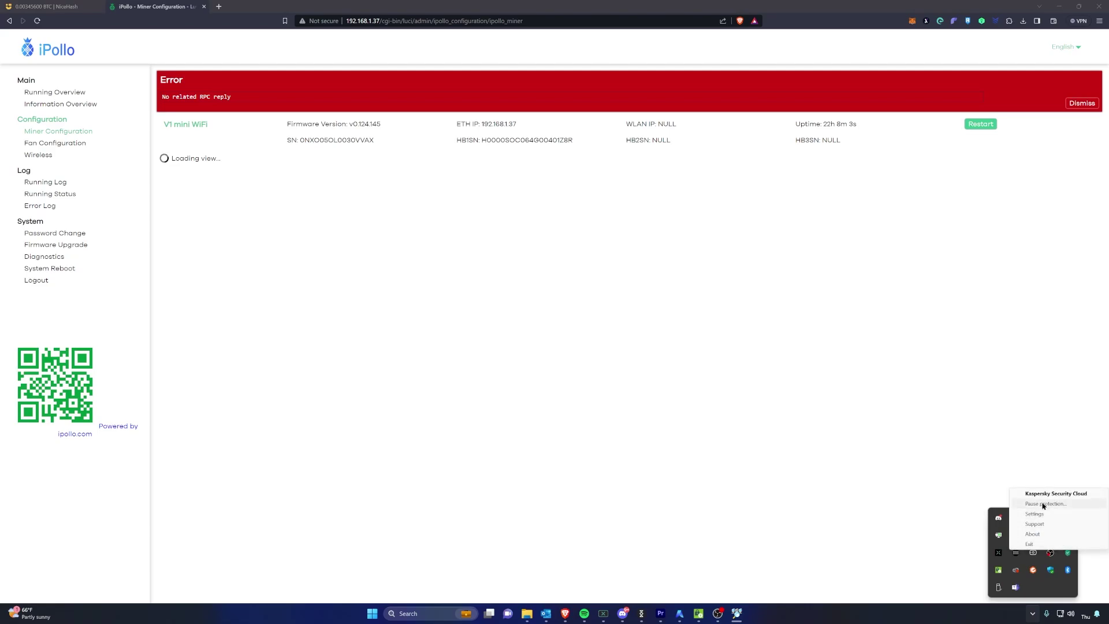
{"action": "left_click", "coordinate": [1044, 504]}
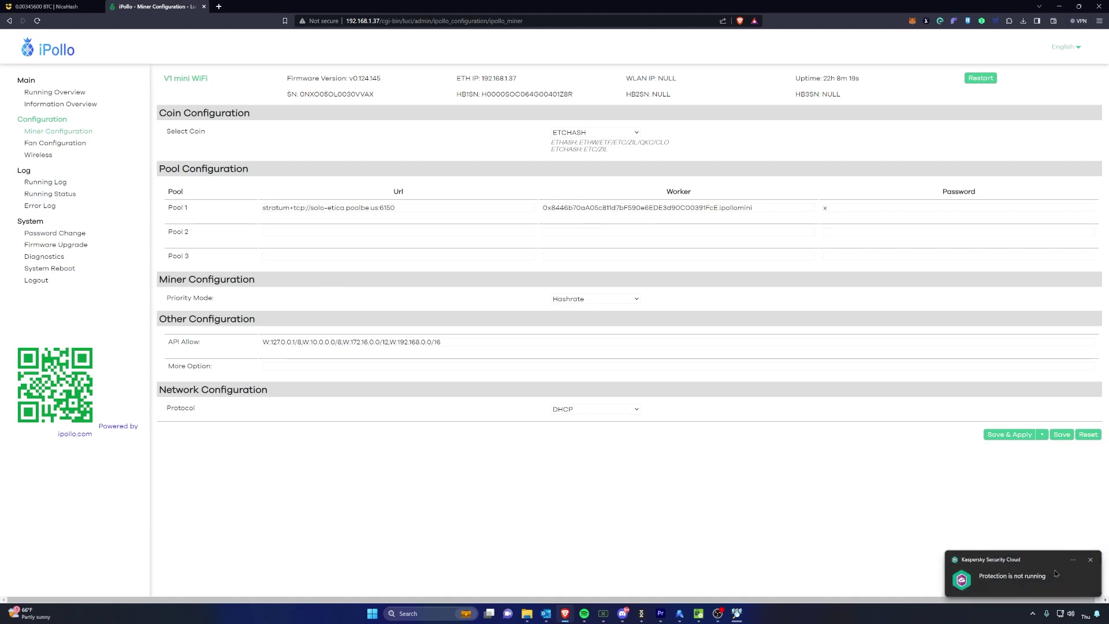
{"action": "left_click", "coordinate": [1092, 561]}
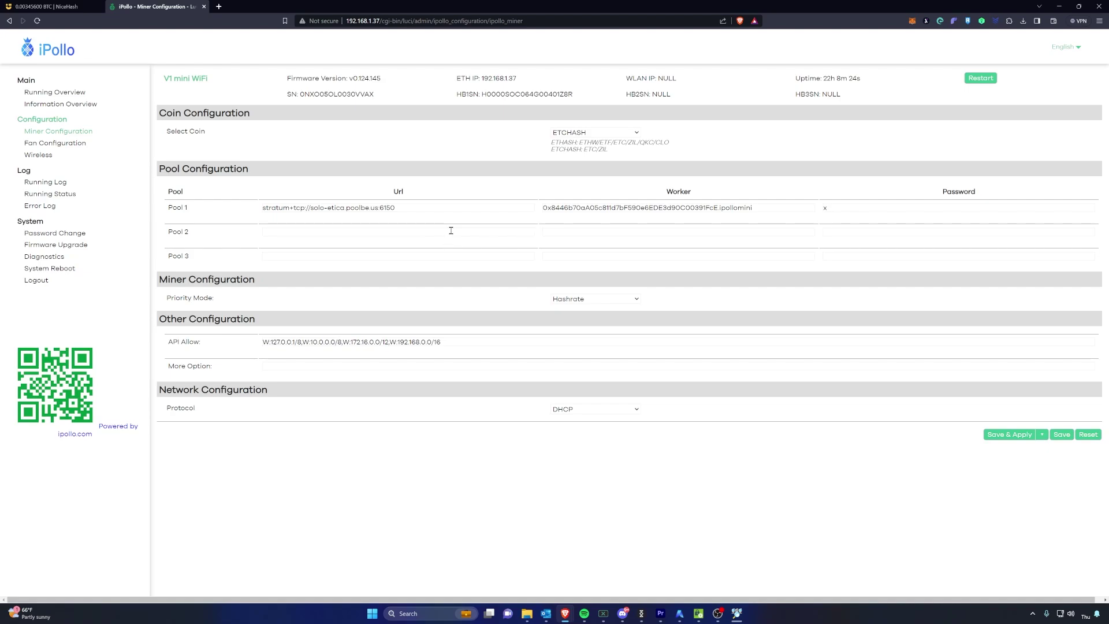
Step: Set the coin to ETHASH and copy NiceHash's DaggerHashimoto stratum+tcp URL on port 9200 into Pool 1's URL
{"action": "left_click", "coordinate": [584, 135]}
{"action": "left_click", "coordinate": [563, 151]}
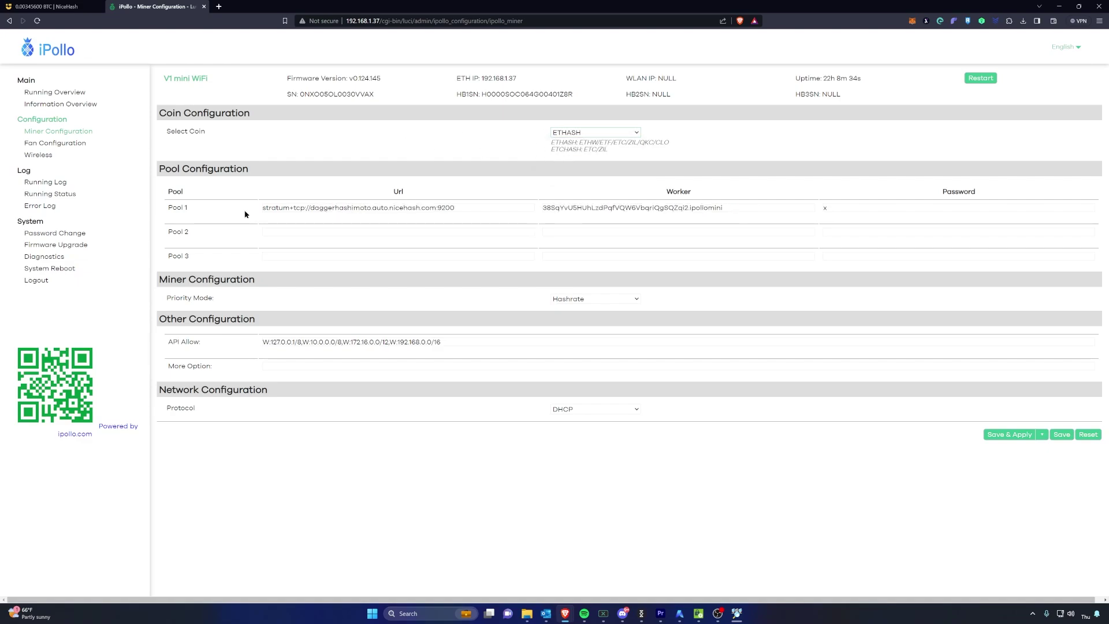
{"action": "left_click", "coordinate": [49, 7]}
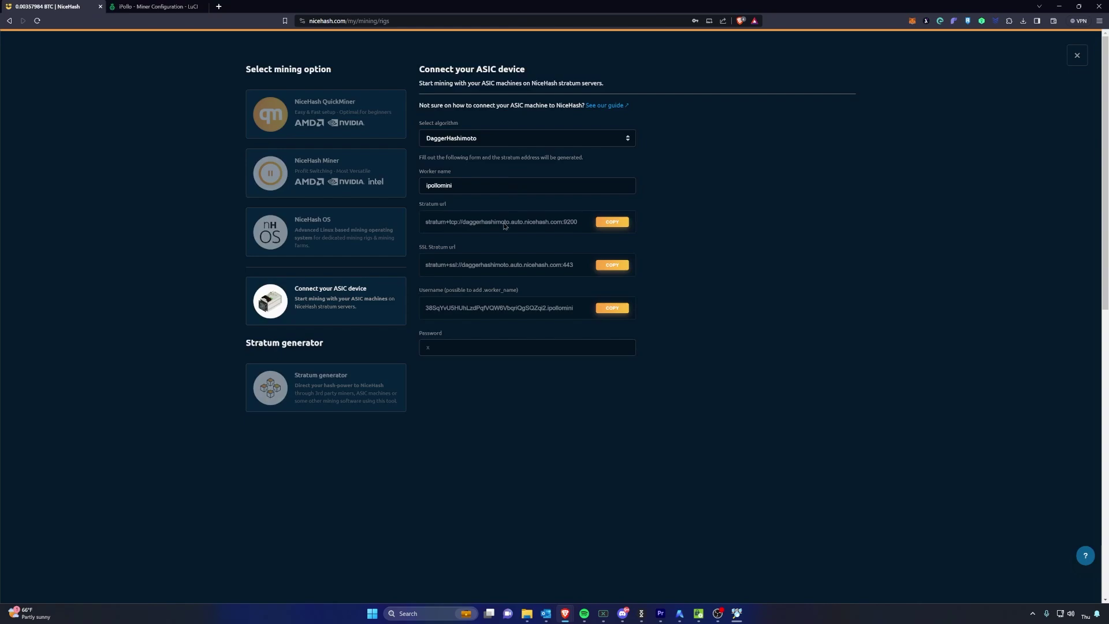
{"action": "left_click", "coordinate": [613, 222]}
{"action": "key", "text": "ctrl+Tab"}
{"action": "left_click", "coordinate": [468, 205]}
{"action": "key", "text": "ctrl+a"}
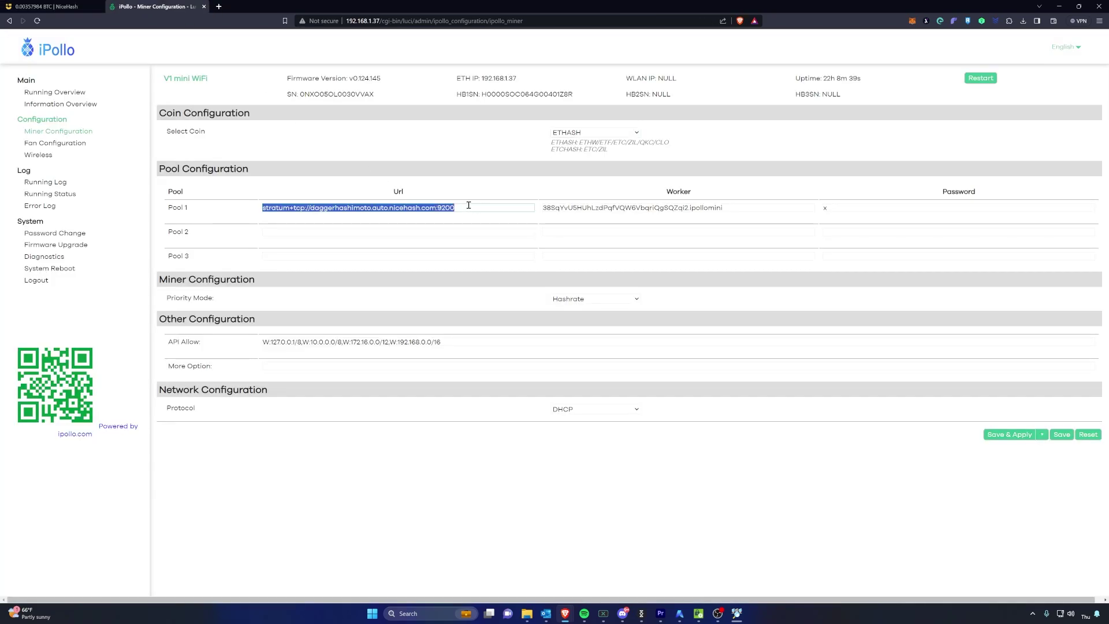
{"action": "key", "text": "ctrl+v"}
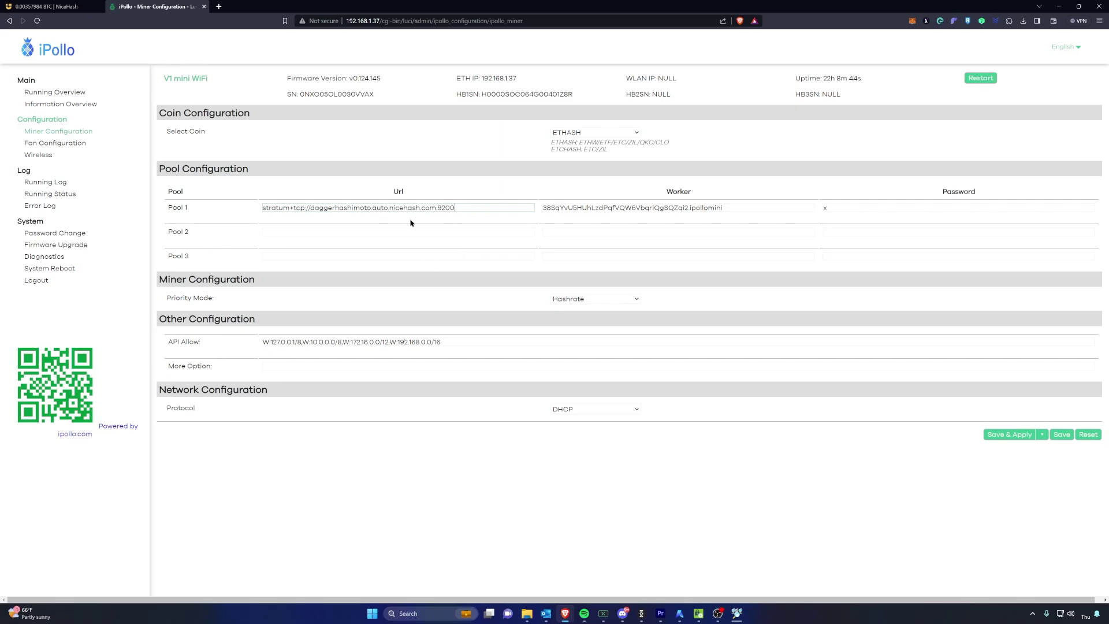
Step: Copy the NiceHash mining username with the ipollomini suffix into Pool 1's worker field
{"action": "key", "text": "ctrl+shift+Tab"}
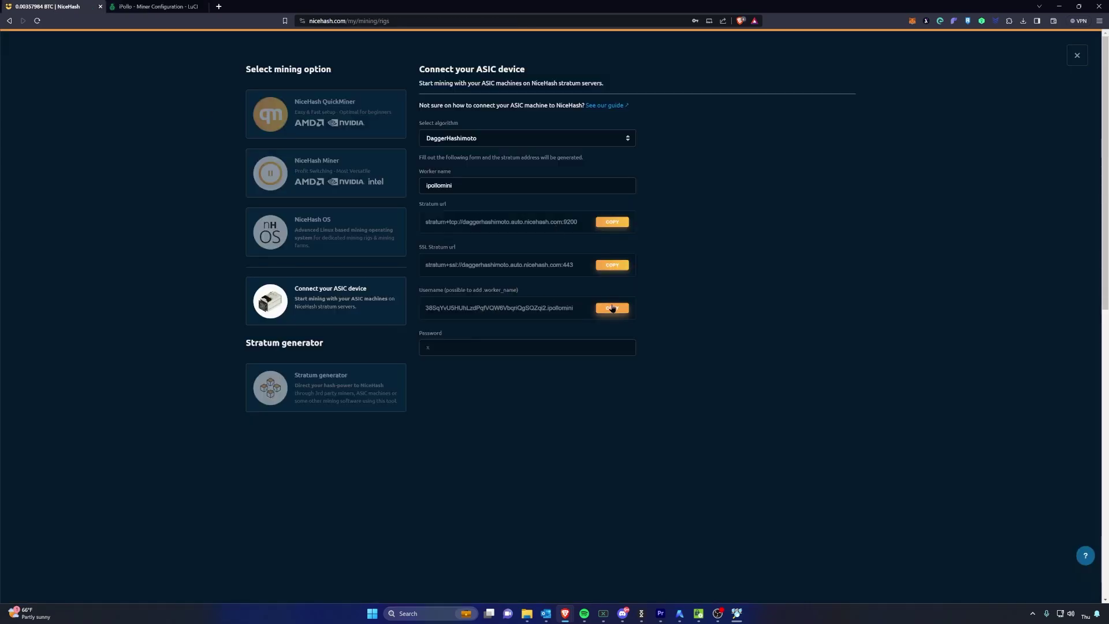
{"action": "left_click", "coordinate": [613, 308]}
{"action": "left_click", "coordinate": [158, 7]}
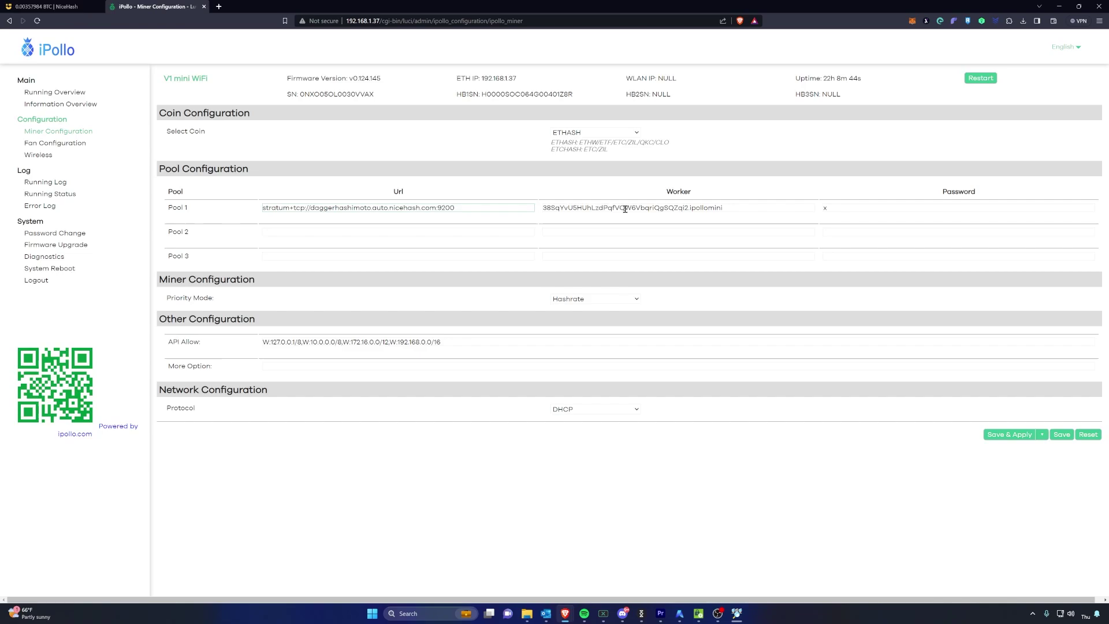
{"action": "triple_click", "coordinate": [627, 207]}
{"action": "left_click_drag", "start_coordinate": [751, 207], "coordinate": [508, 211]}
{"action": "key", "text": "ctrl+v"}
{"action": "left_click", "coordinate": [874, 209]}
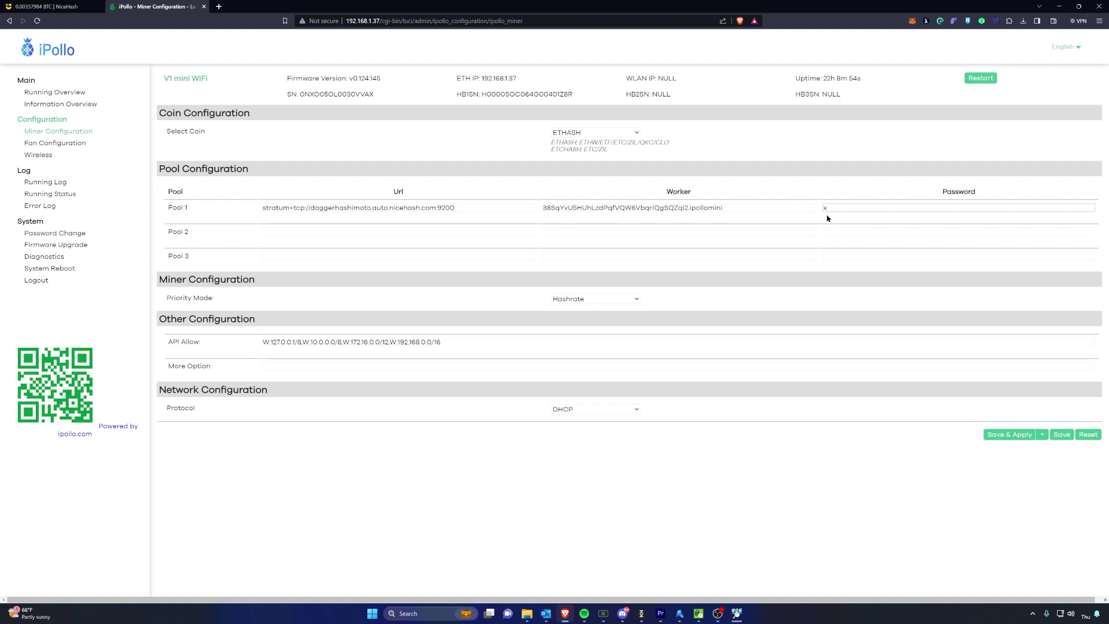
Step: Add --nicehash as an extra miner option, and save and apply the miner configuration
{"action": "left_click", "coordinate": [419, 367]}
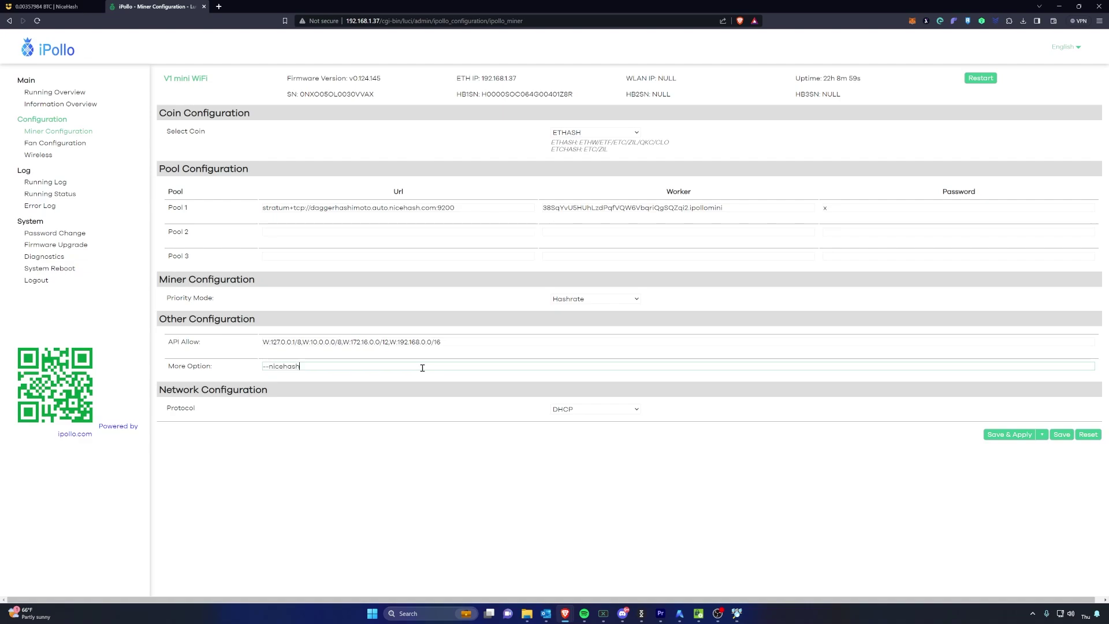
{"action": "left_click", "coordinate": [474, 454]}
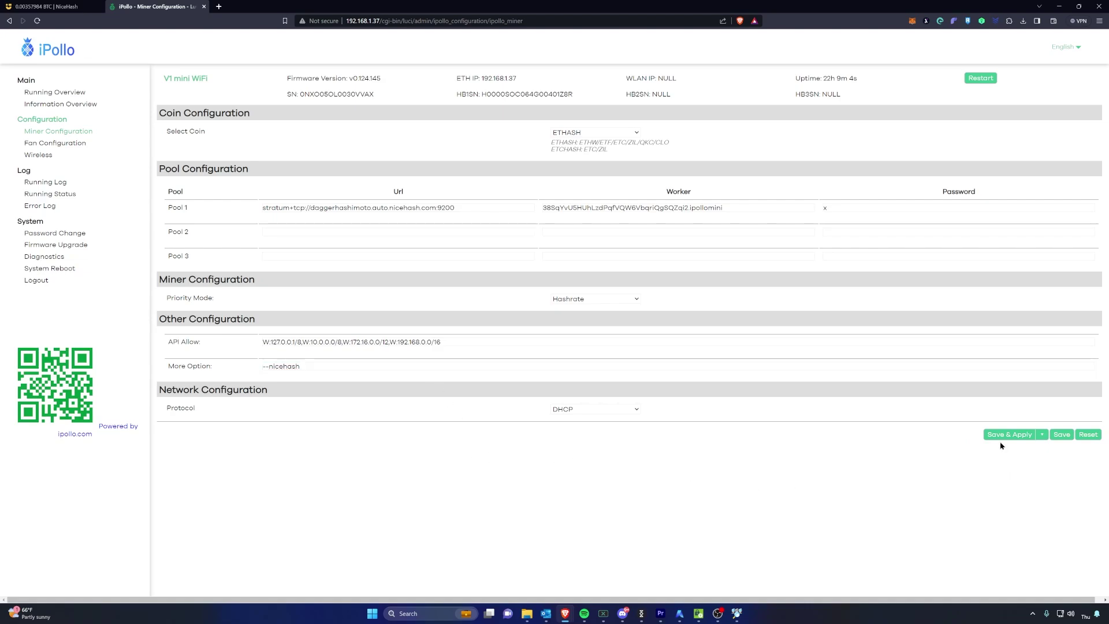
{"action": "left_click", "coordinate": [980, 435]}
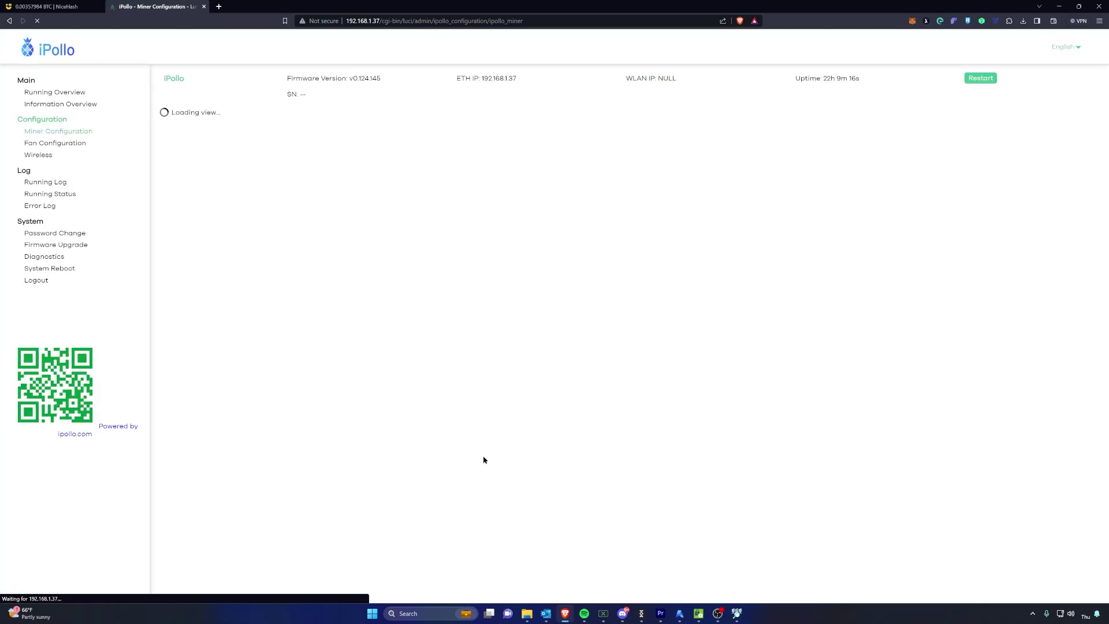
Step: Open the miner's running overview to check its hashrate, fans and temperatures
{"action": "left_click", "coordinate": [63, 94]}
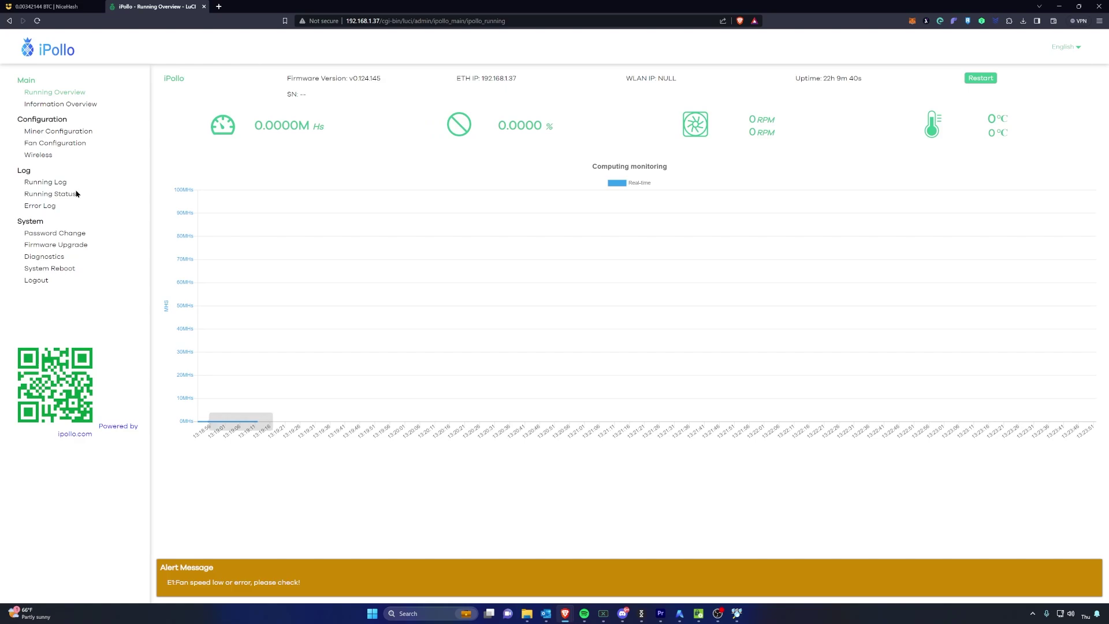
Step: Examine pool 0's URL, user, status and received work in the miner's information overview, and recheck the hashrate in the running overview
{"action": "left_click", "coordinate": [66, 104]}
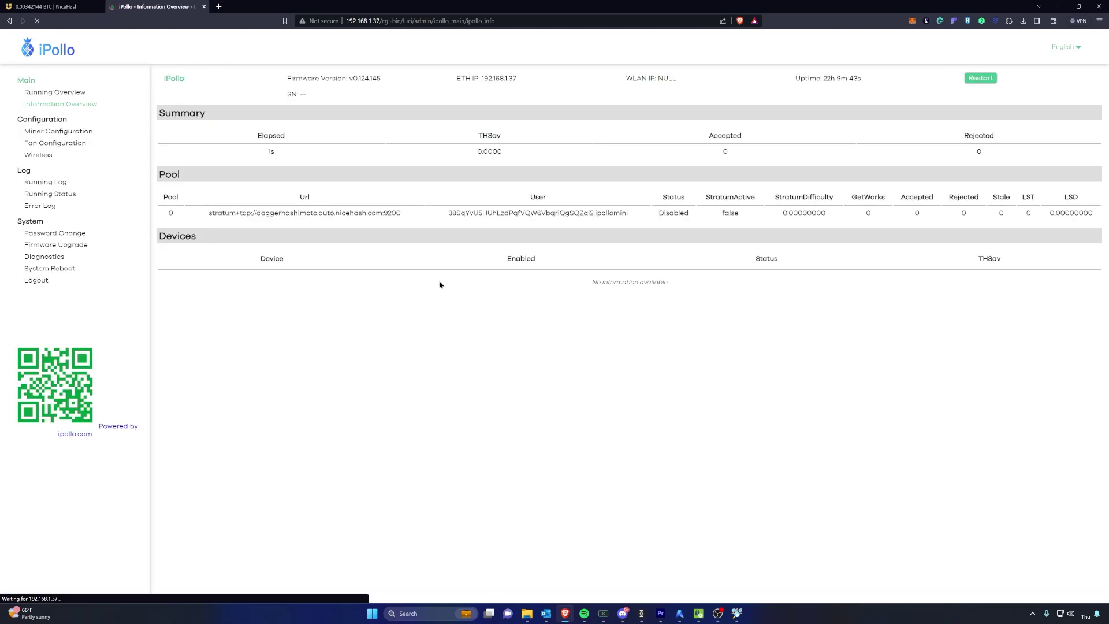
{"action": "left_click_drag", "start_coordinate": [740, 213], "coordinate": [198, 215]}
{"action": "left_click", "coordinate": [558, 342]}
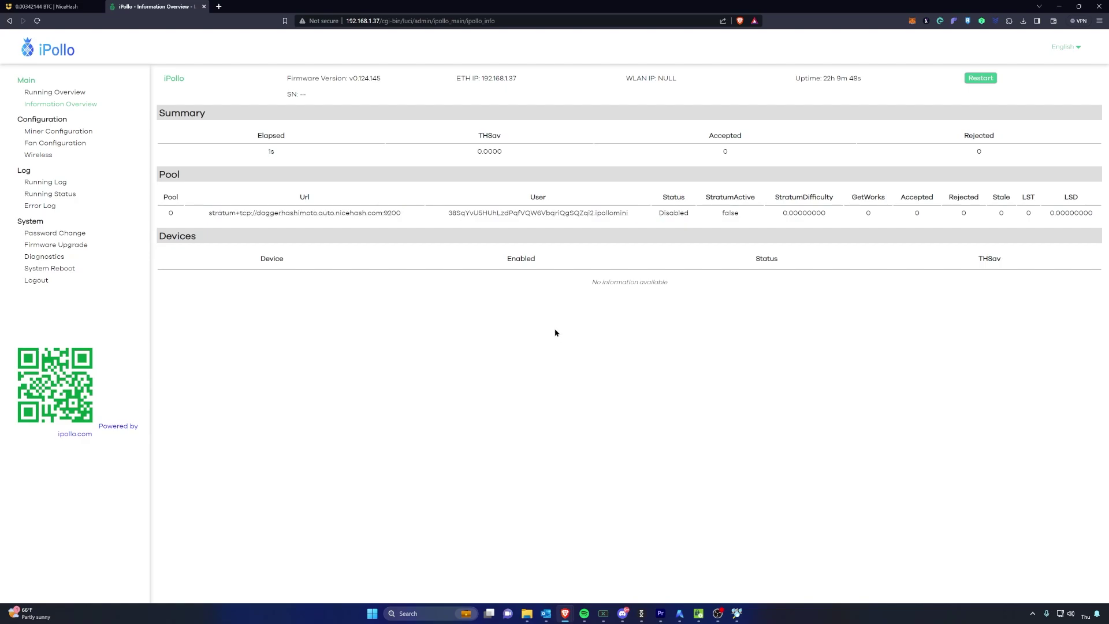
{"action": "left_click_drag", "start_coordinate": [657, 213], "coordinate": [886, 219]}
{"action": "left_click", "coordinate": [865, 216]}
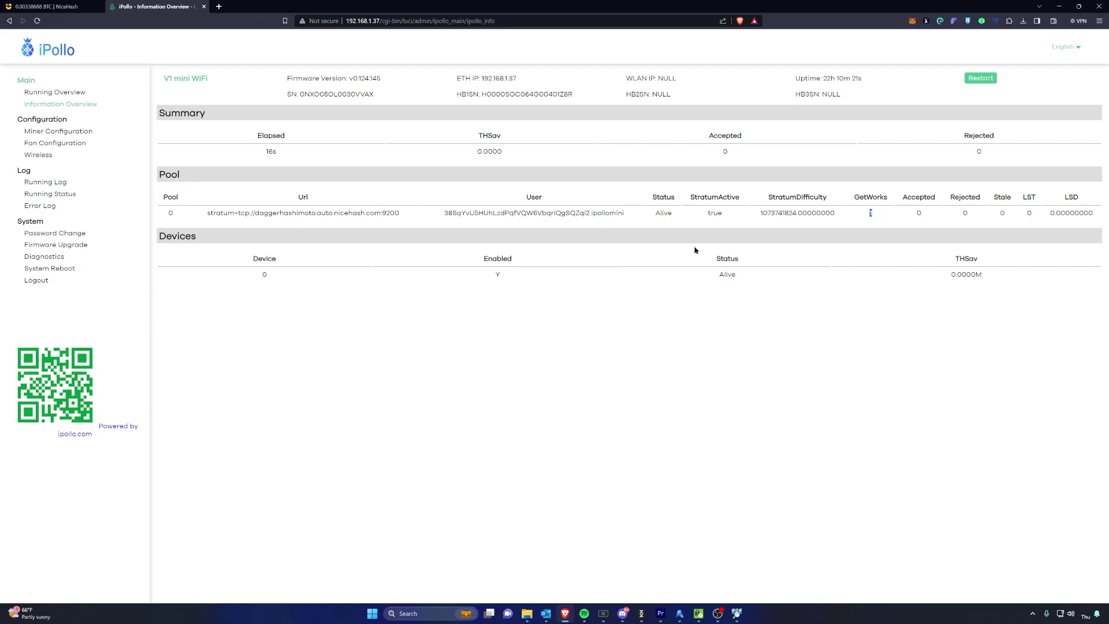
{"action": "left_click", "coordinate": [81, 93]}
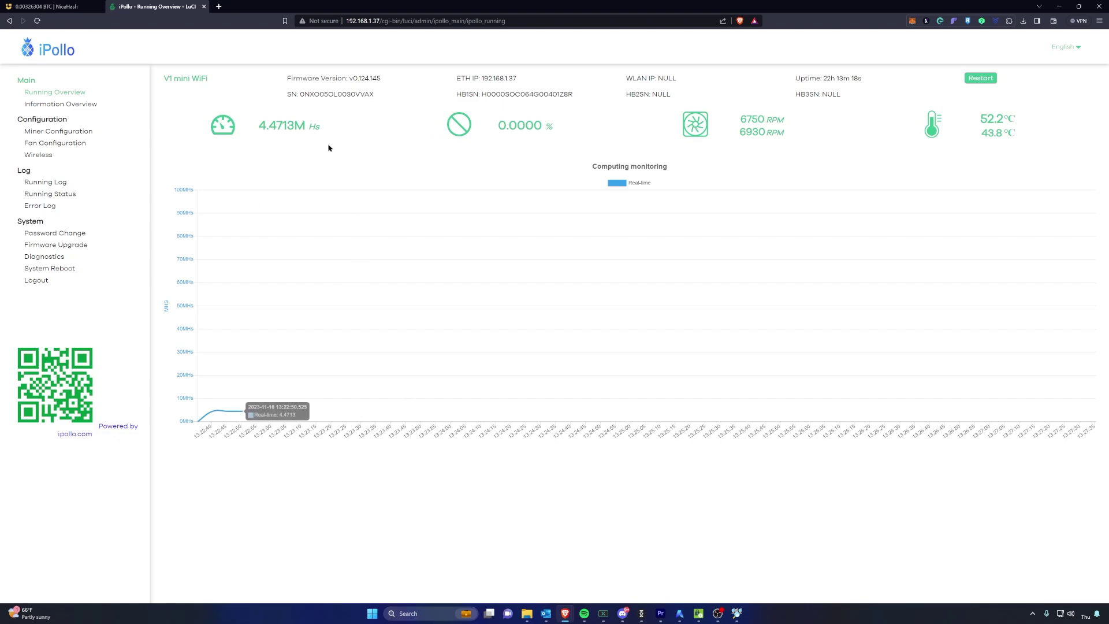
Step: Switch to NiceHash, close the ASIC connection setup, and open the ipollomini rig's details from the rig list
{"action": "left_click", "coordinate": [46, 7]}
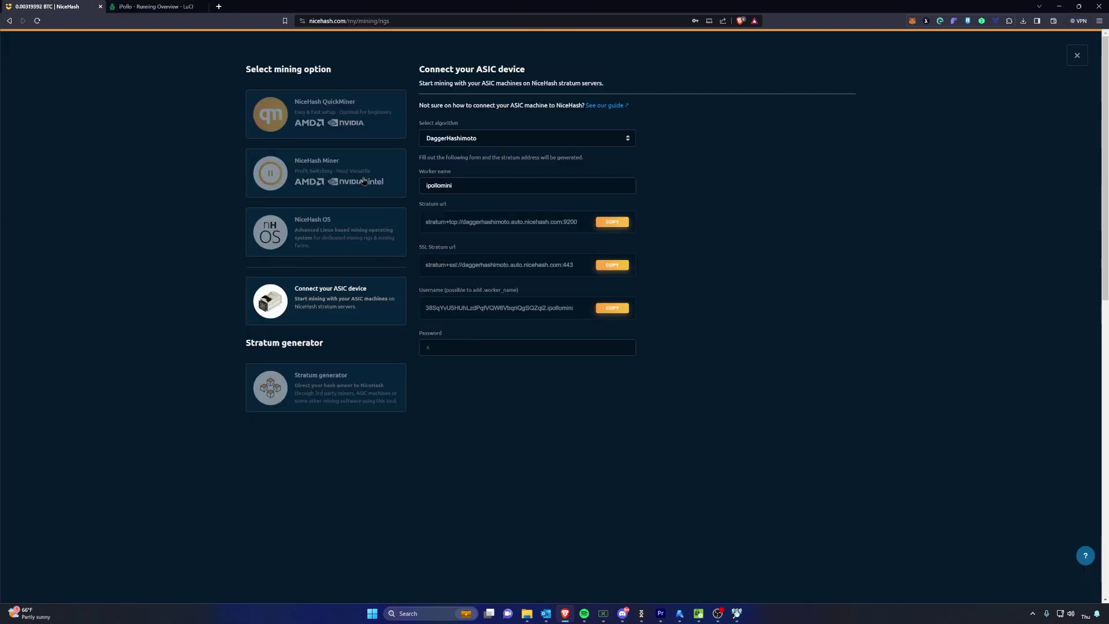
{"action": "left_click", "coordinate": [1076, 56]}
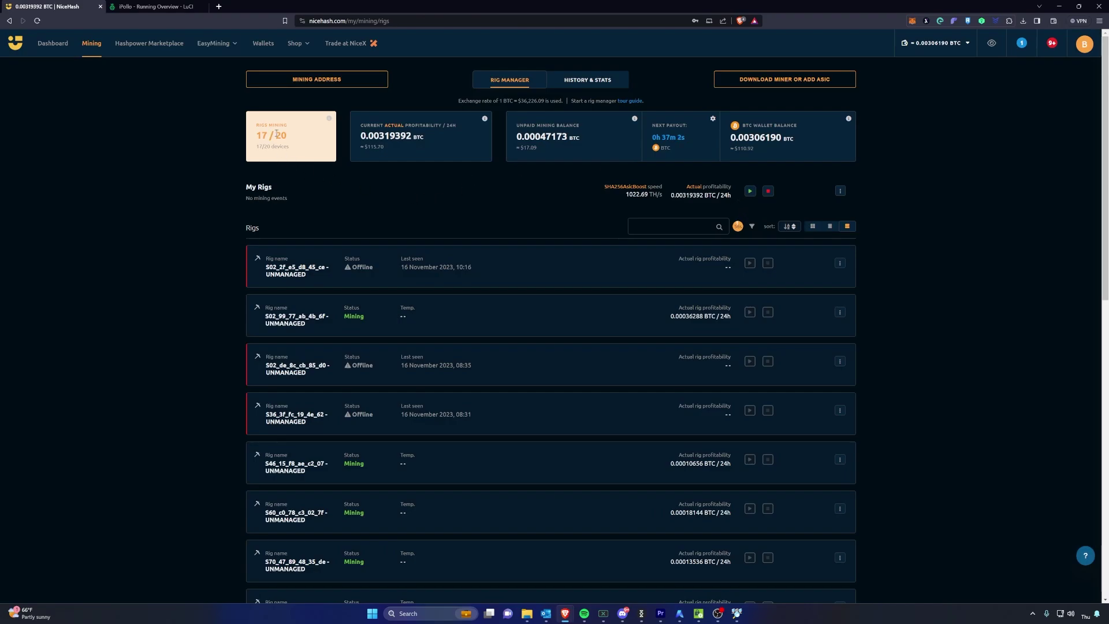
{"action": "left_click", "coordinate": [336, 197]}
{"action": "scroll", "coordinate": [336, 197], "scroll_direction": "down", "scroll_amount": 10}
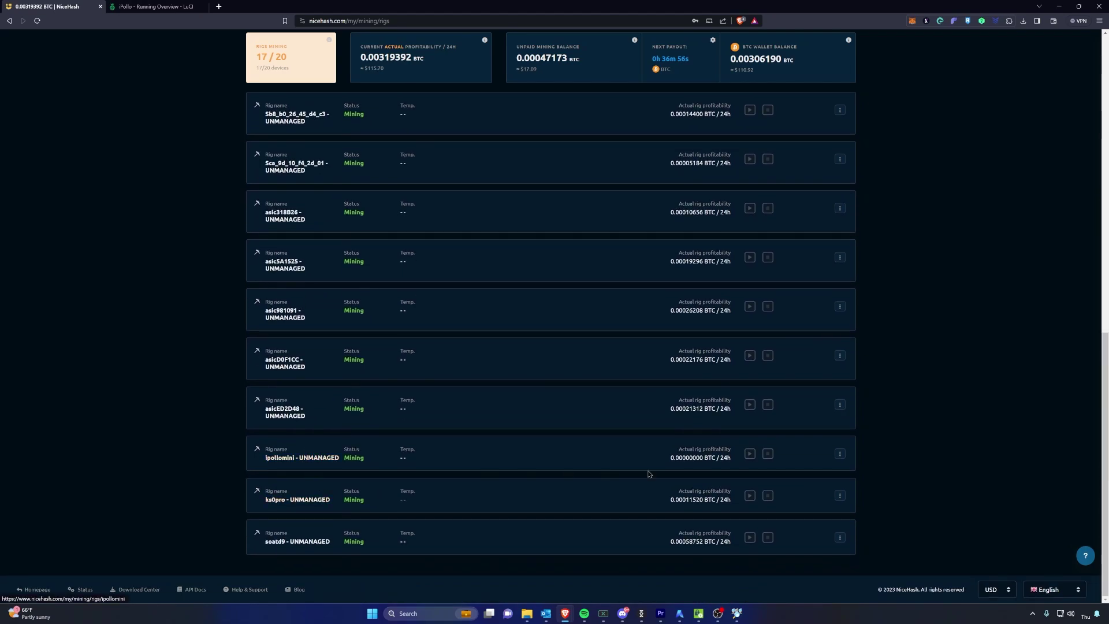
{"action": "left_click", "coordinate": [302, 458]}
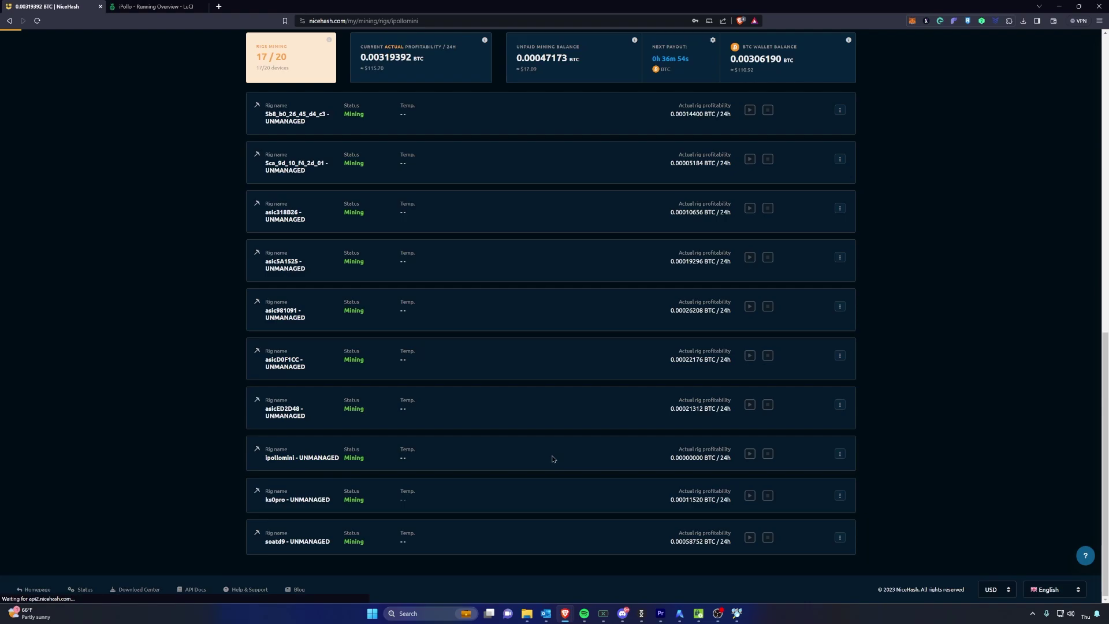